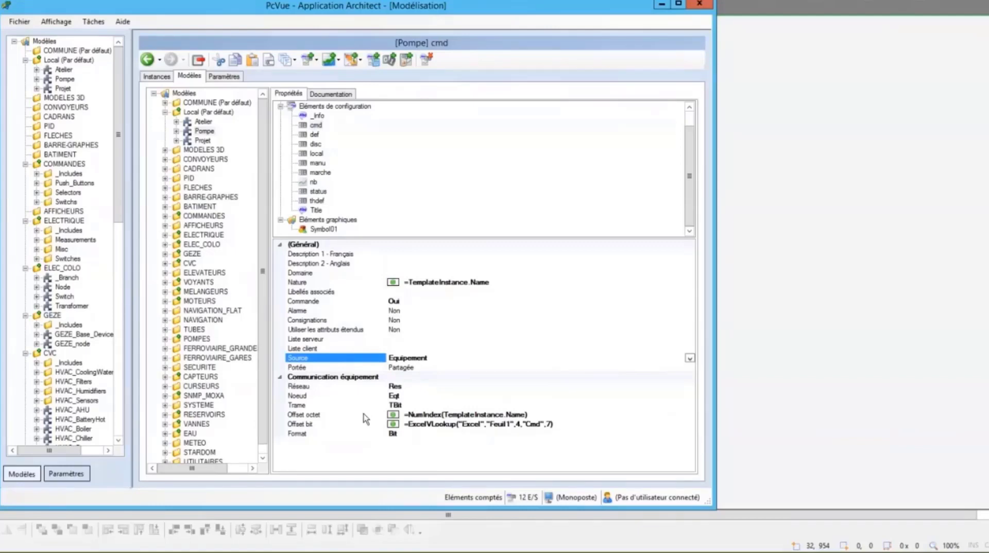
# Step: Bring up the Bloc_Pompe.xlsx workbook in Excel and compare the cmd variable's Offset bit lookup with the Cmd row and its N°Voie cell
pyautogui.click(363, 415)
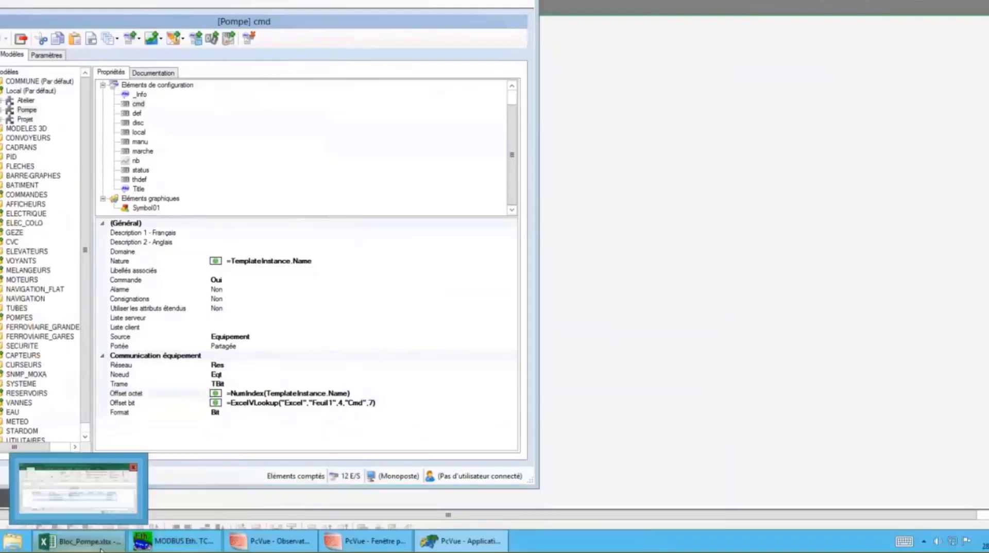
pyautogui.click(100, 549)
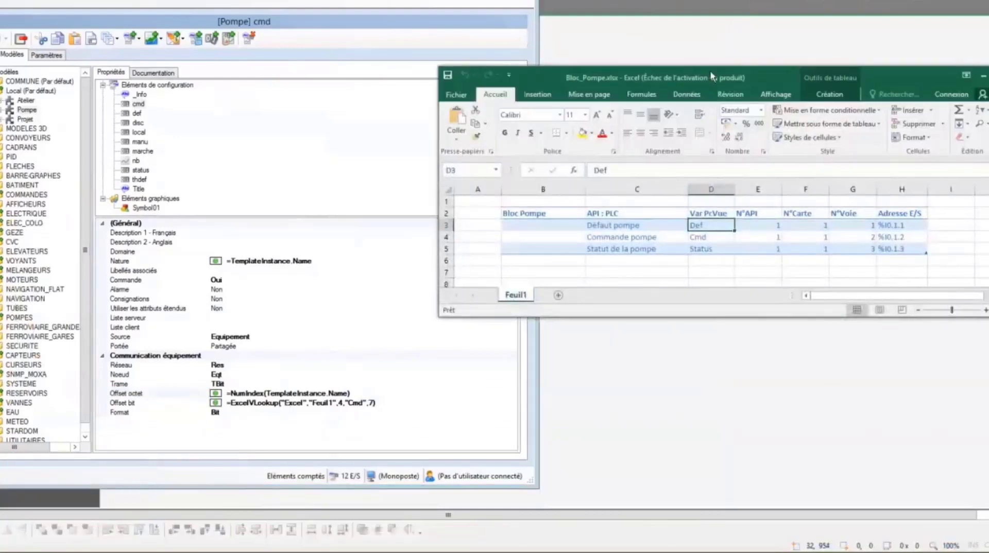
pyautogui.moveTo(712, 75); pyautogui.dragTo(626, 92)
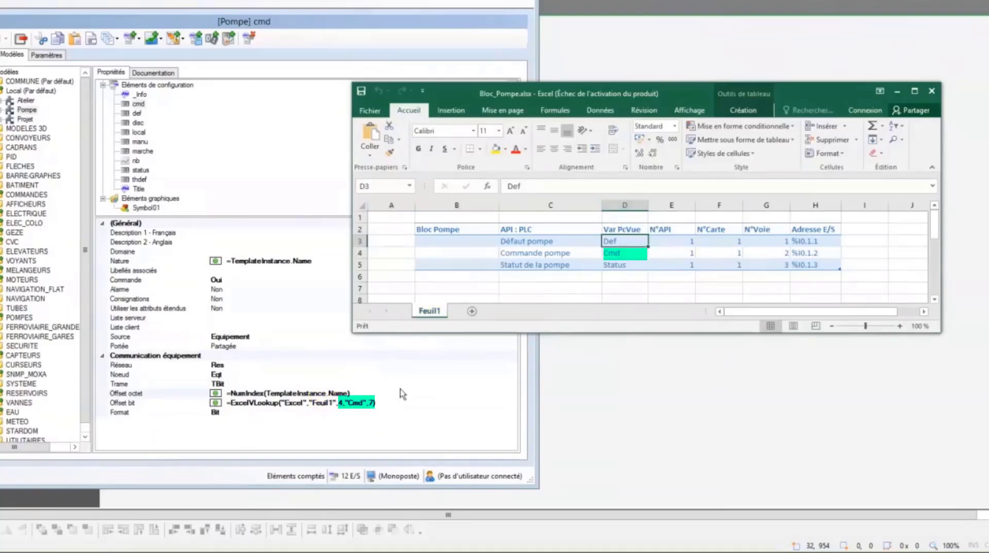
pyautogui.click(365, 405)
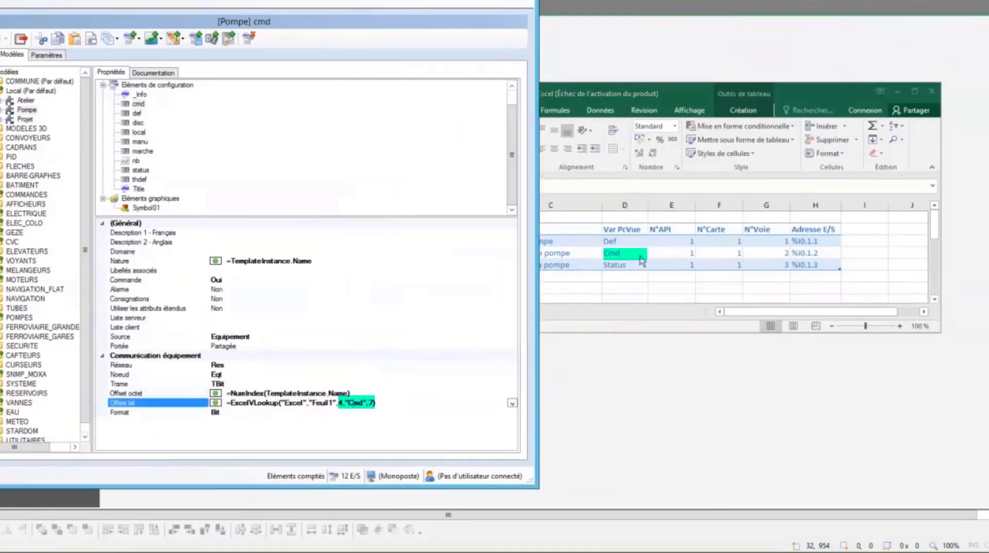
pyautogui.click(622, 255)
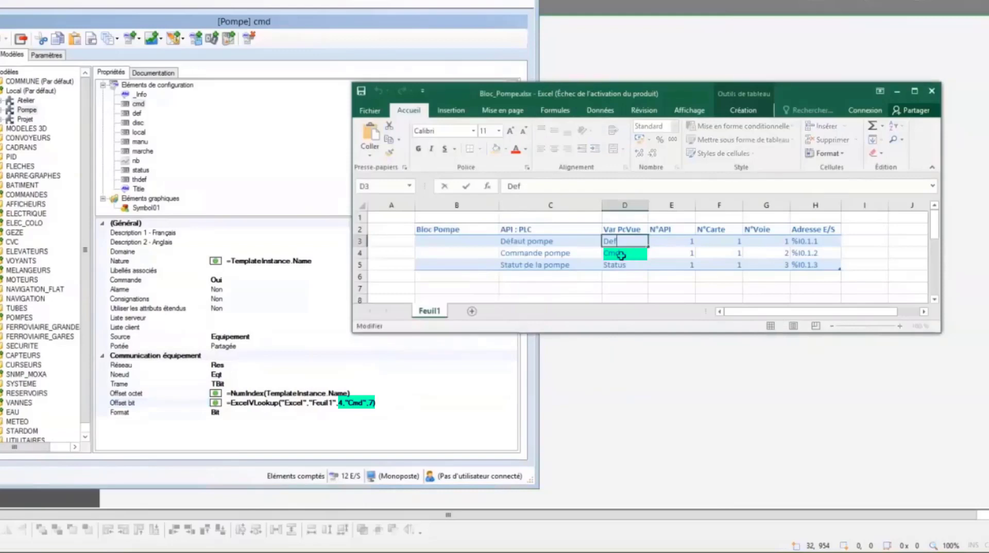
pyautogui.click(621, 255)
pyautogui.click(760, 255)
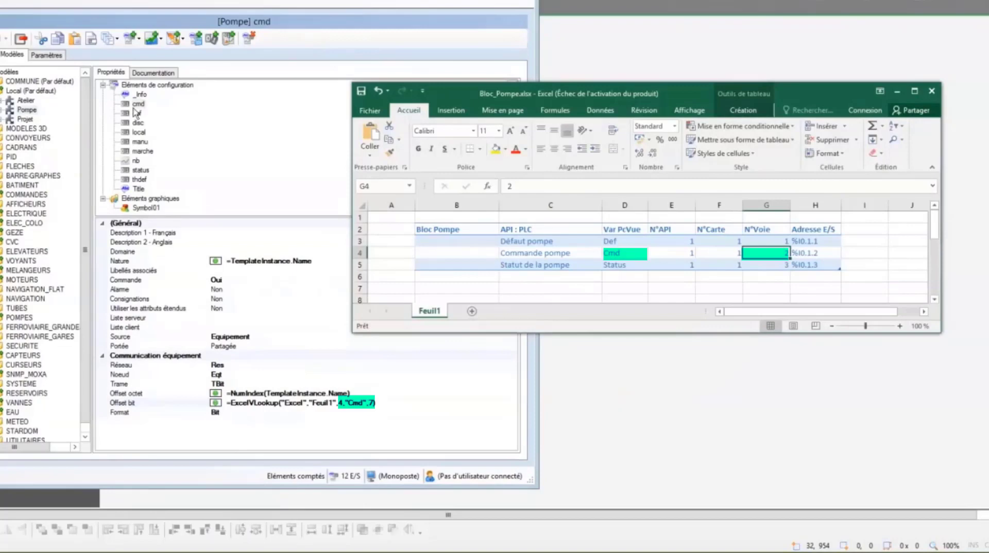
pyautogui.click(760, 265)
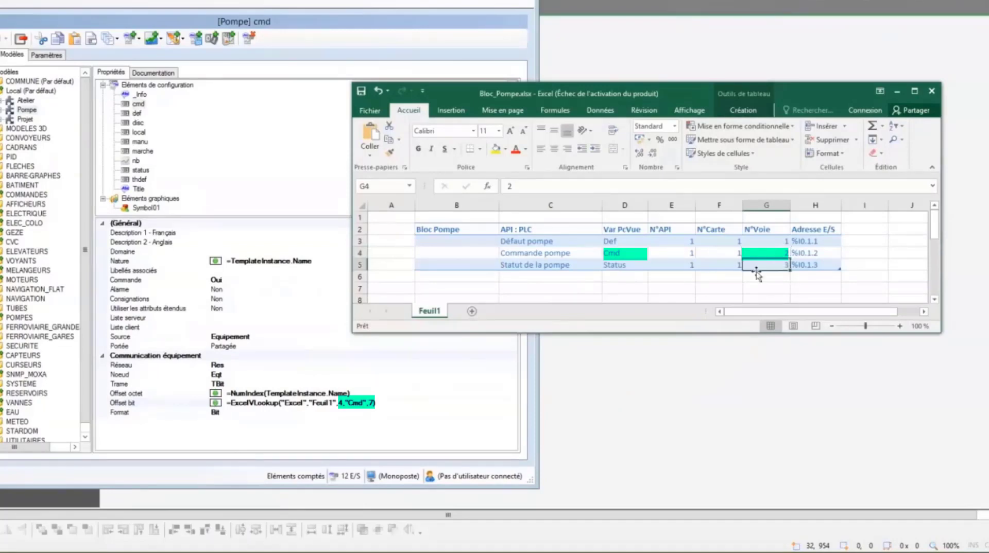
# Step: Inspect the Excel lookup expression for Offset bit on the Pompe model's def variable
pyautogui.click(137, 114)
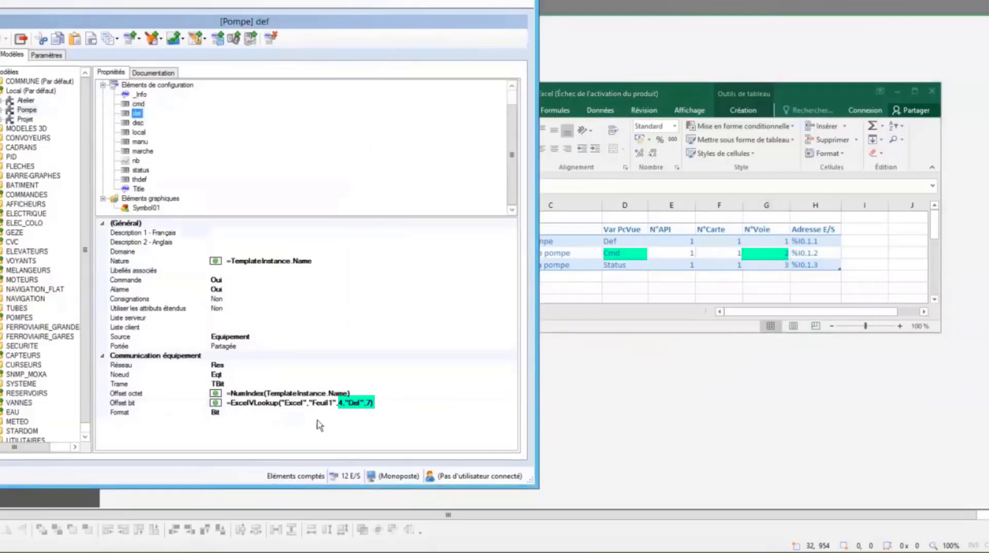
pyautogui.click(352, 403)
pyautogui.doubleClick(356, 403)
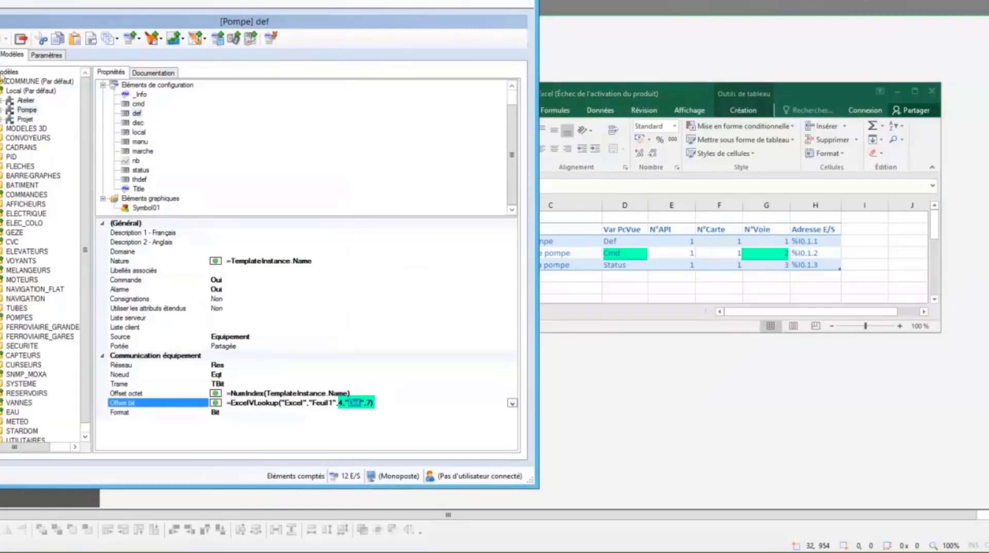
# Step: Review the computed Offset bit expressions of the cmd, def and status variables in the Pompe04 instance
pyautogui.click(0, 55)
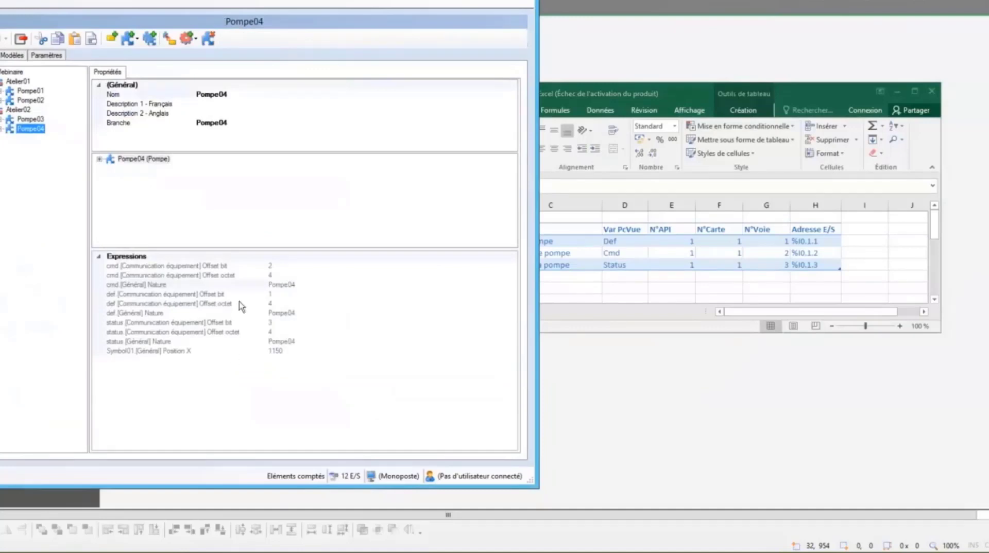
pyautogui.click(239, 267)
pyautogui.click(266, 267)
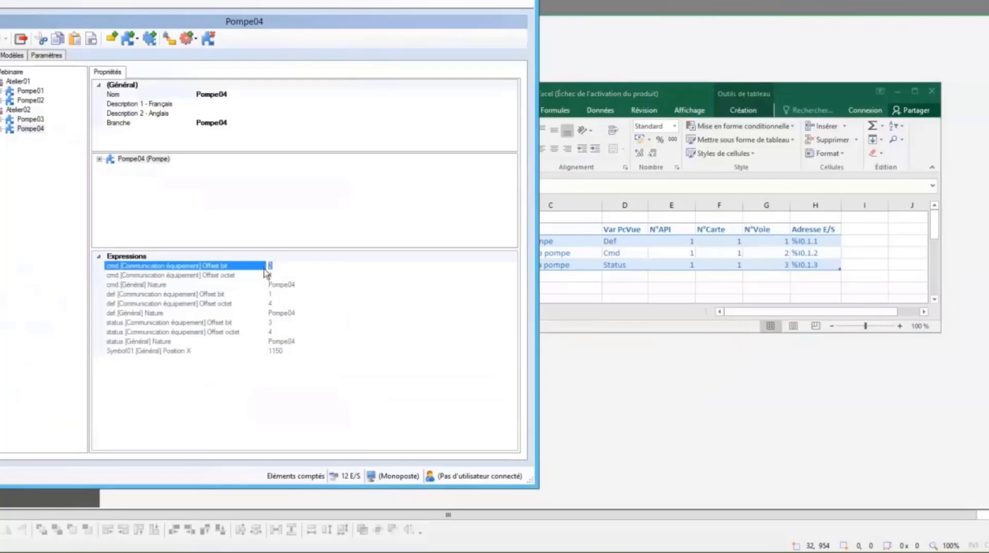
pyautogui.click(265, 295)
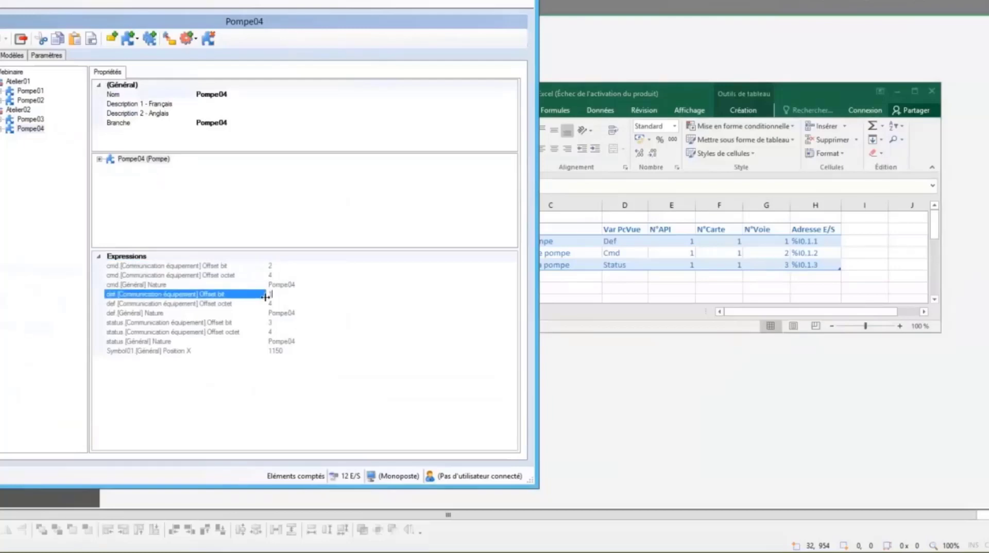
pyautogui.click(276, 324)
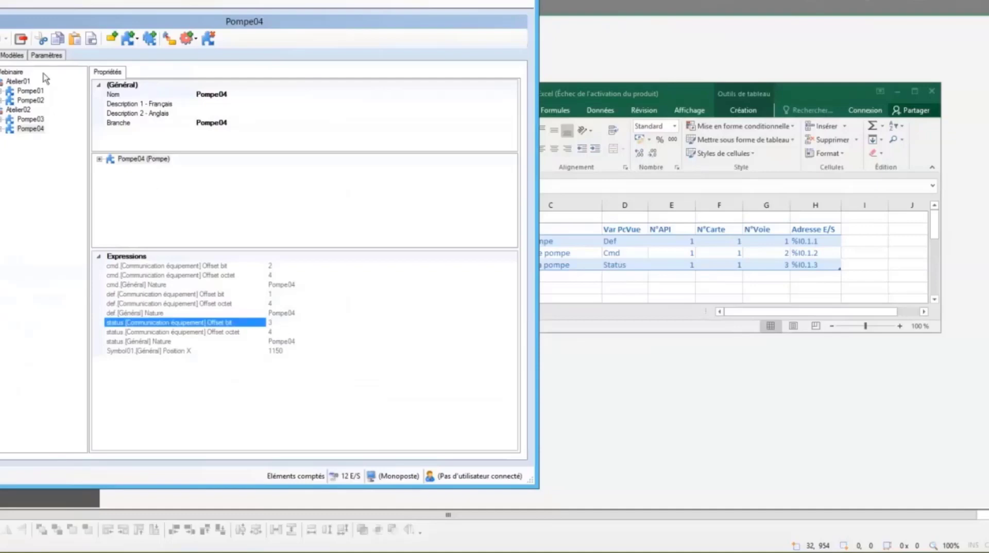
pyautogui.click(31, 90)
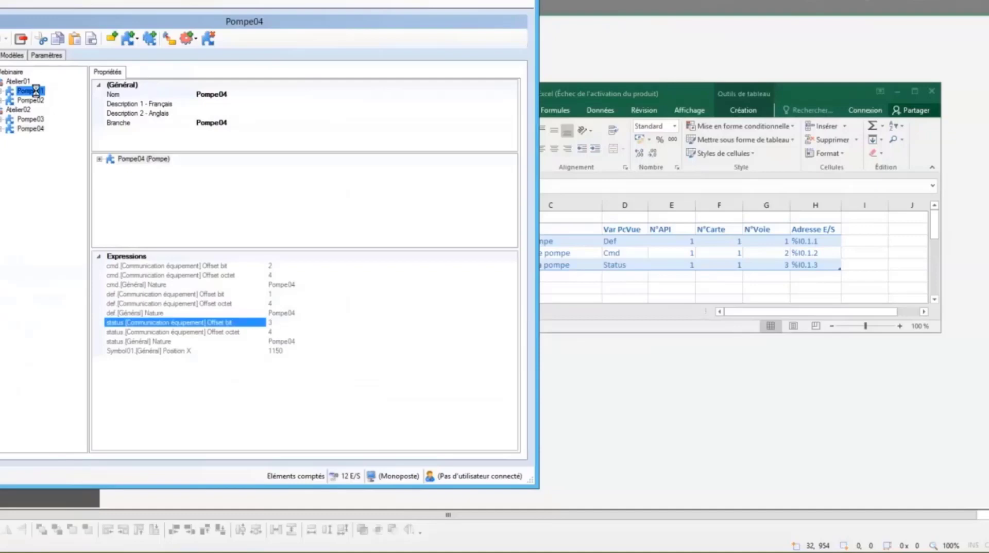
pyautogui.click(99, 258)
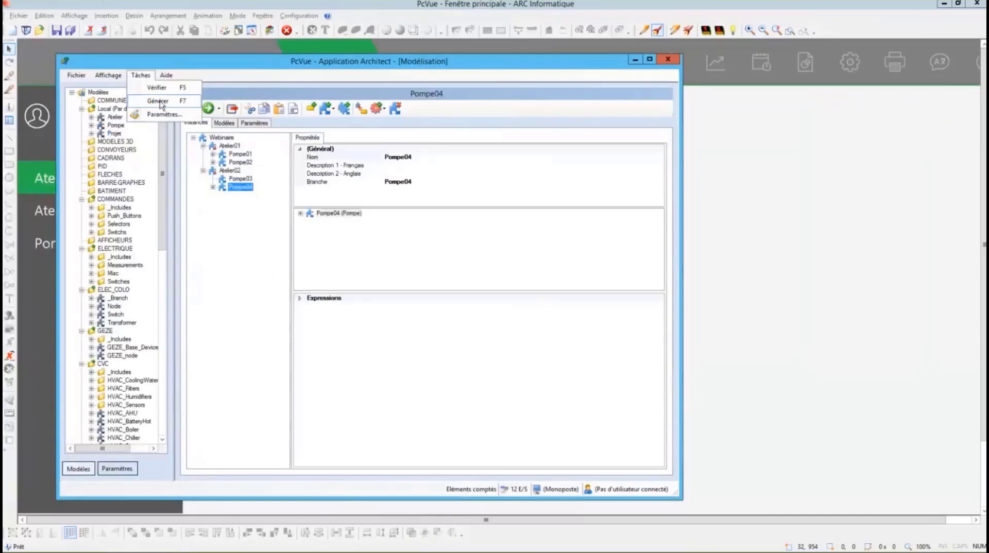
# Step: Generate the configuration with graphic elements included, using Synchronisation rapide, and dismiss the generation progress window
pyautogui.click(154, 102)
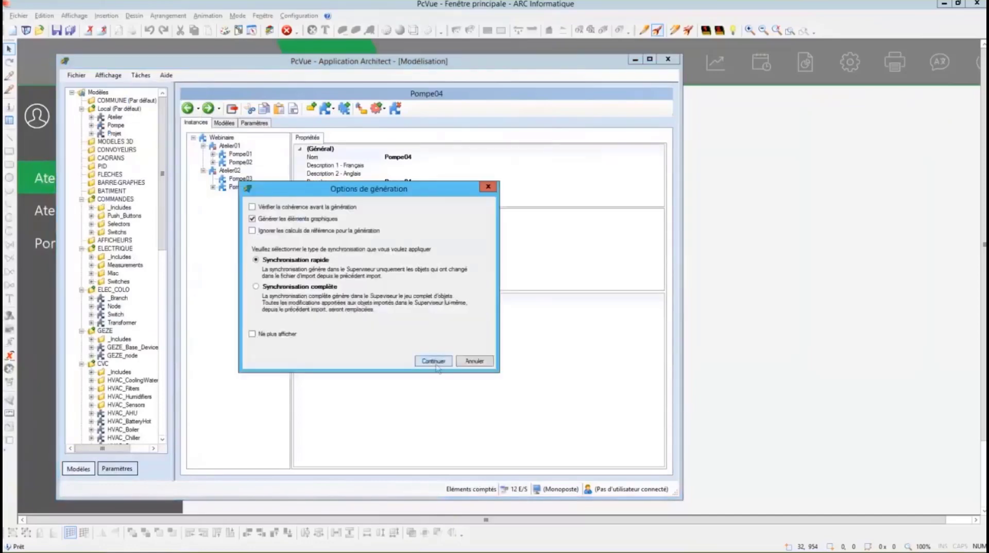
pyautogui.click(419, 360)
pyautogui.click(408, 313)
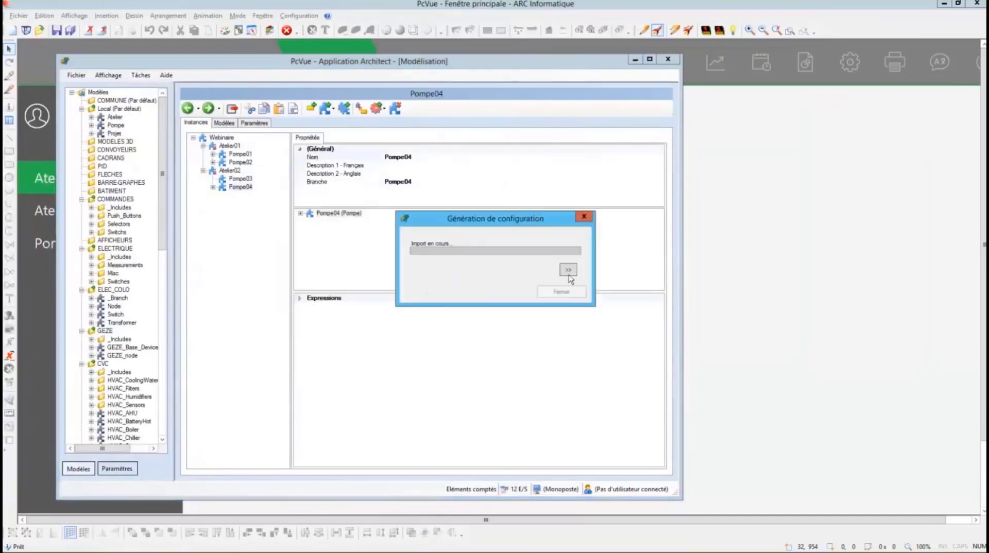
pyautogui.click(569, 293)
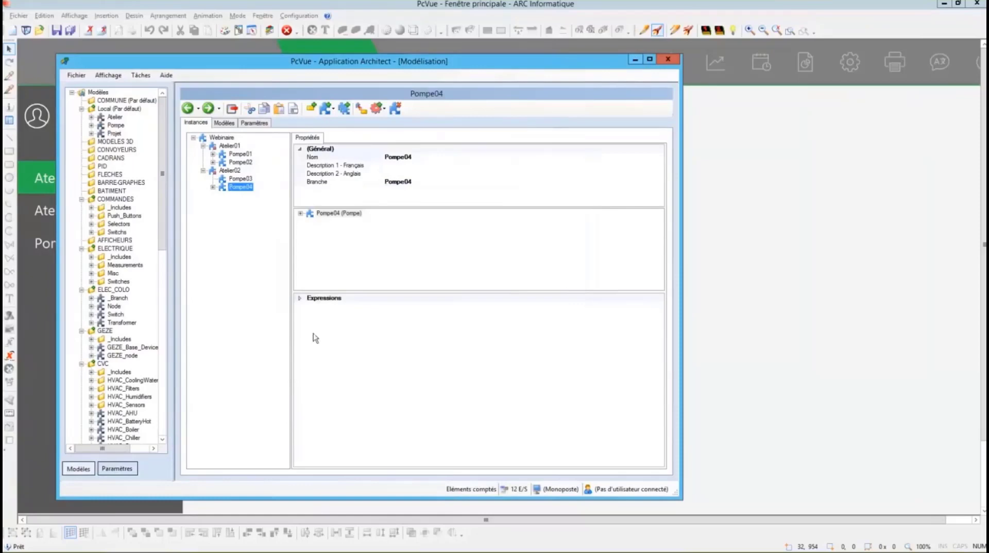
# Step: Minimize Application Architect, switch to Application Explorer and display the variables of the Atelier01.Pompe01 branch
pyautogui.click(635, 60)
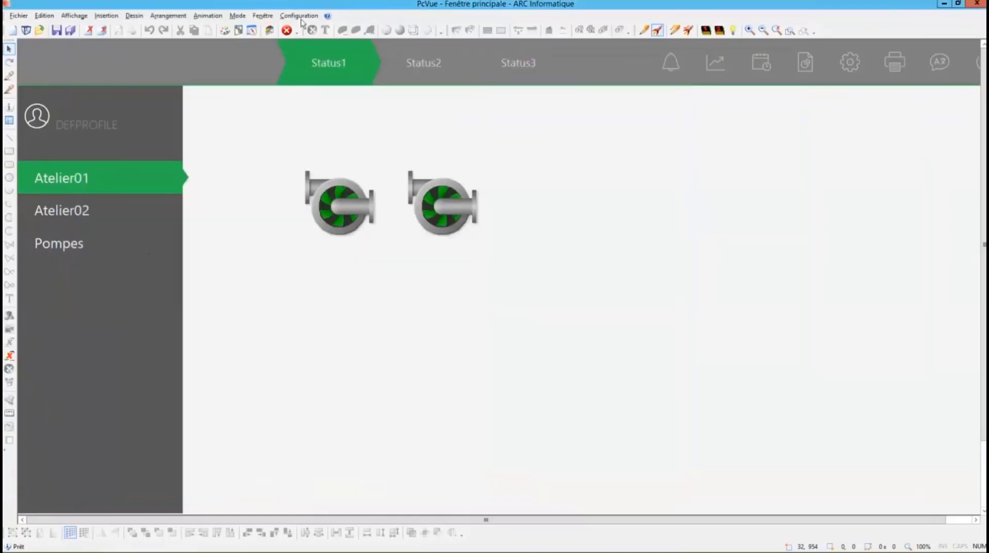
pyautogui.click(298, 16)
pyautogui.click(309, 27)
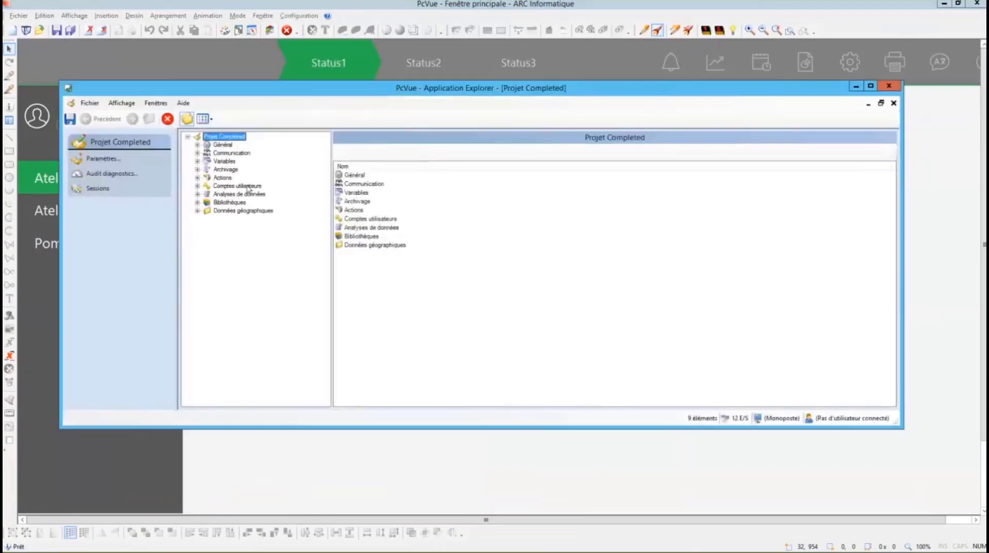
pyautogui.click(197, 162)
pyautogui.click(207, 169)
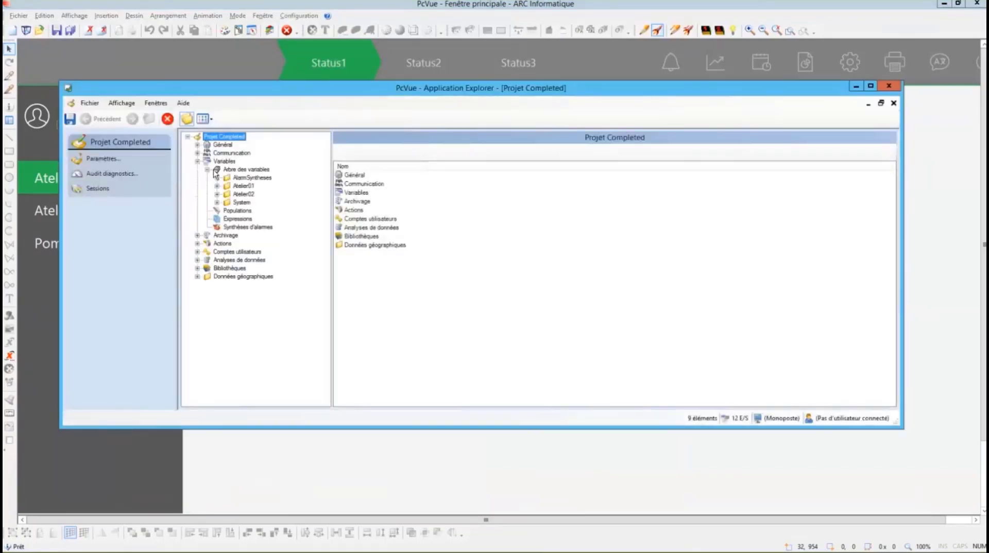
pyautogui.click(217, 186)
pyautogui.click(237, 194)
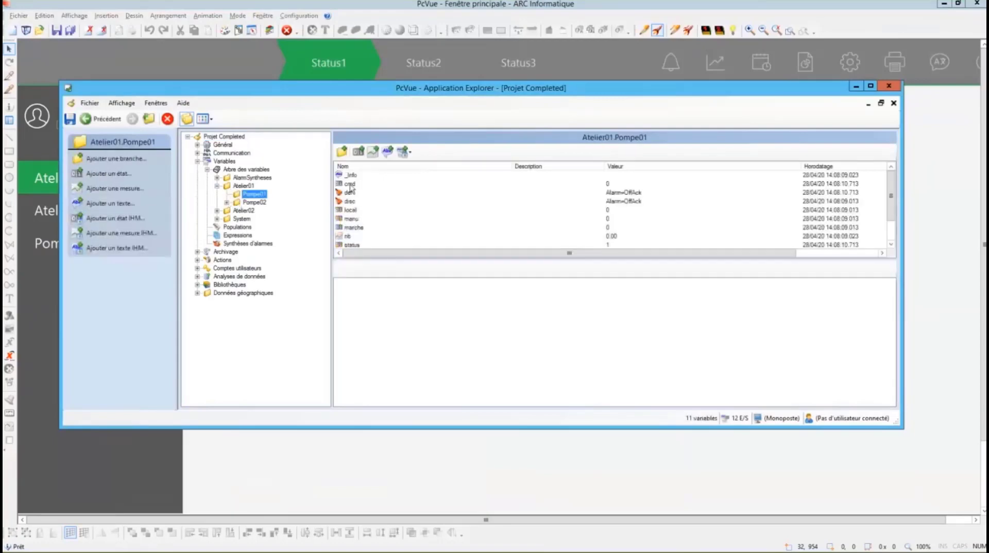
# Step: Check the source settings of Atelier01.Pompe01.cmd and examine the equipment mapping of the TBit frame for all pumps
pyautogui.click(350, 184)
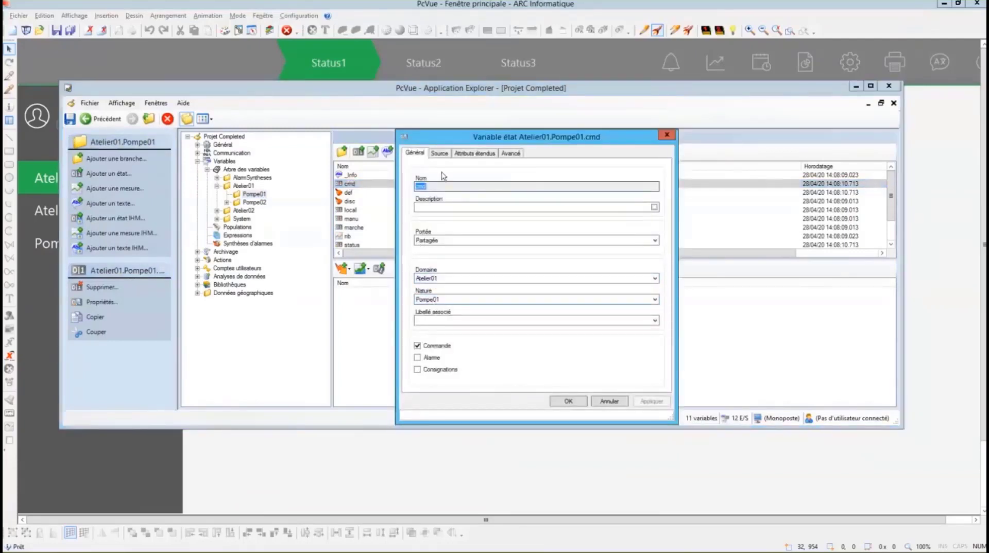
pyautogui.click(440, 153)
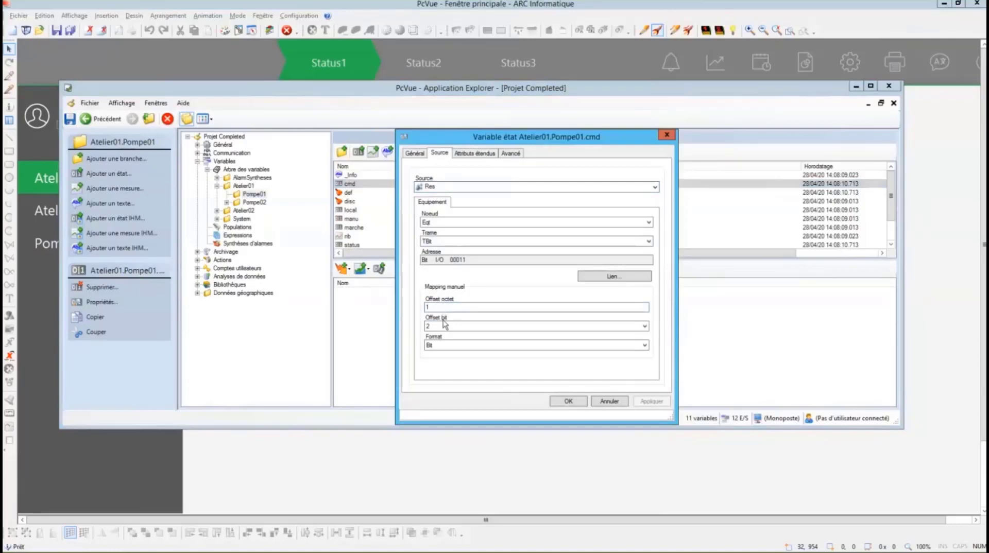
pyautogui.click(595, 282)
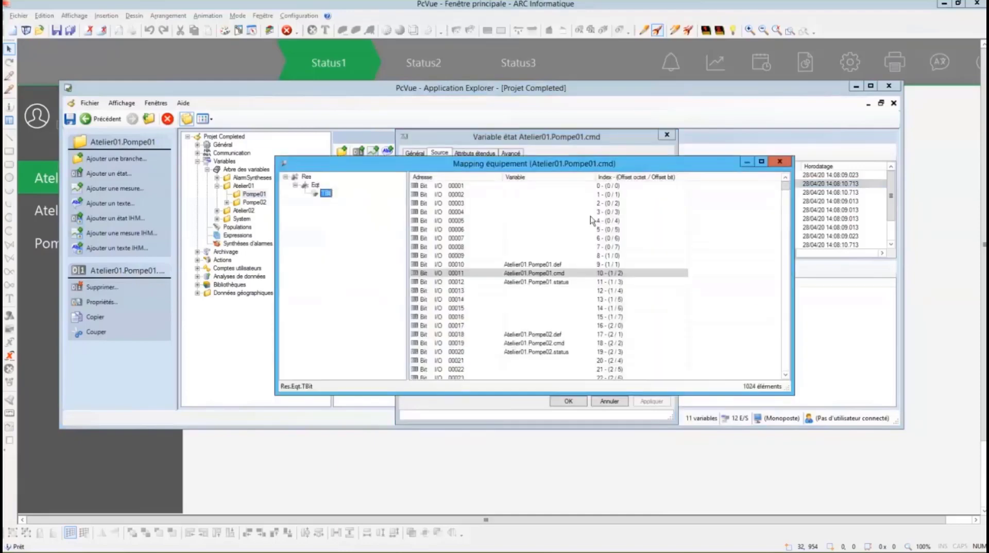
pyautogui.click(784, 376)
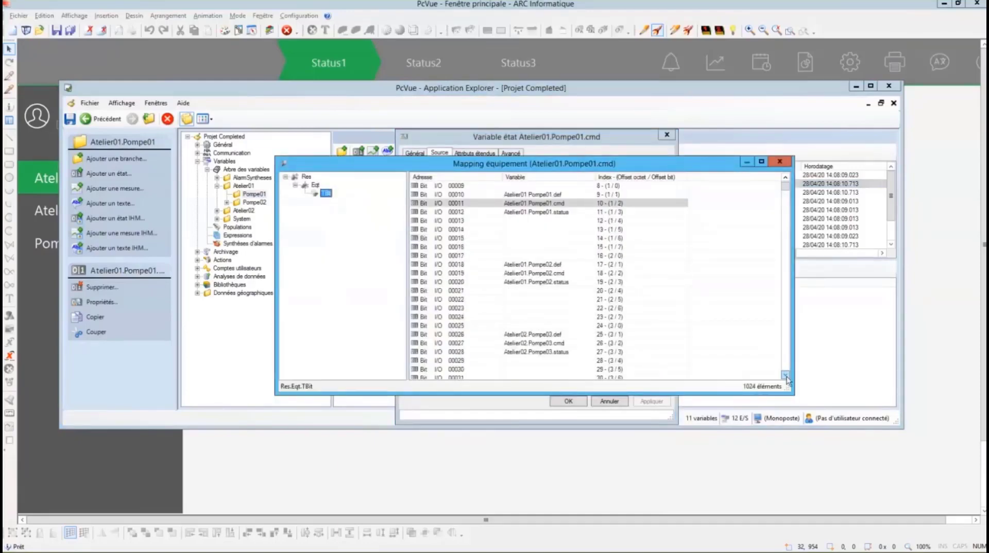
pyautogui.click(785, 375)
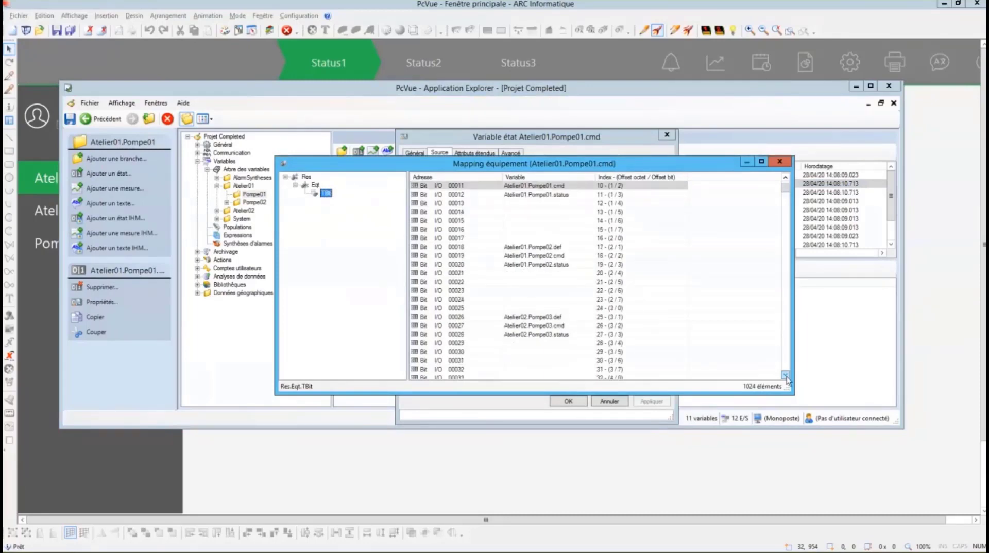
pyautogui.click(785, 376)
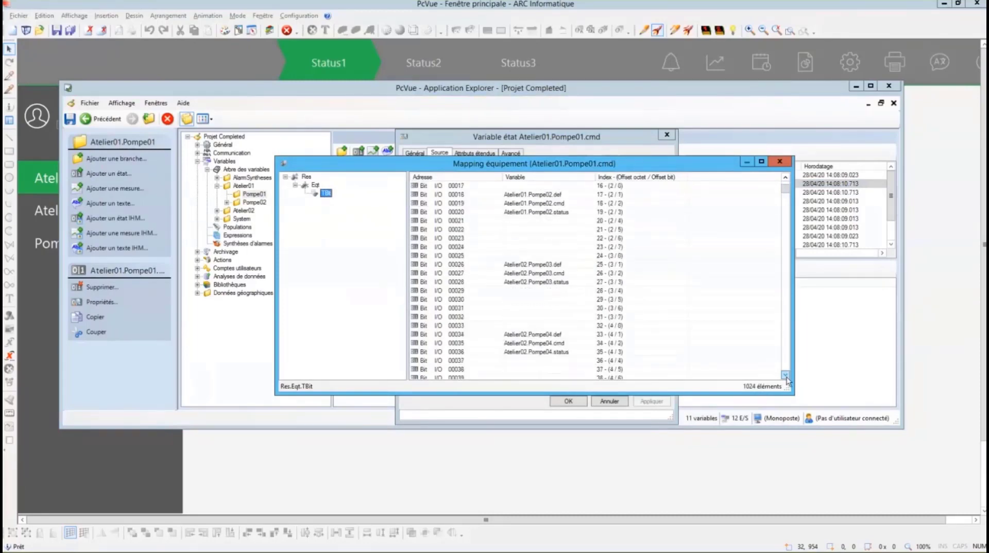